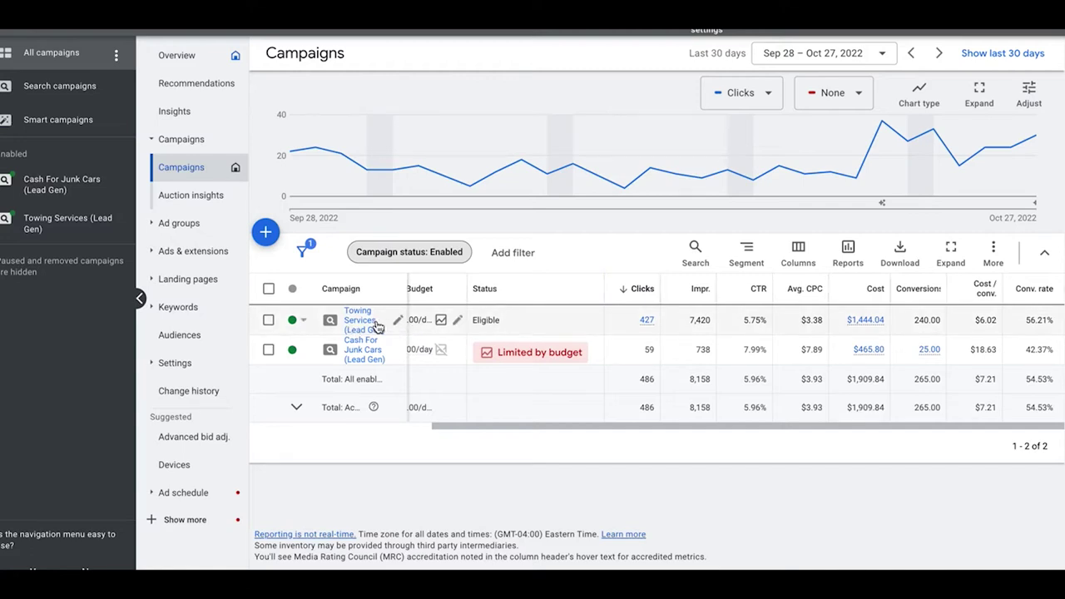
{"action": "scroll", "coordinate": [377, 326], "scroll_direction": "left", "scroll_amount": 1}
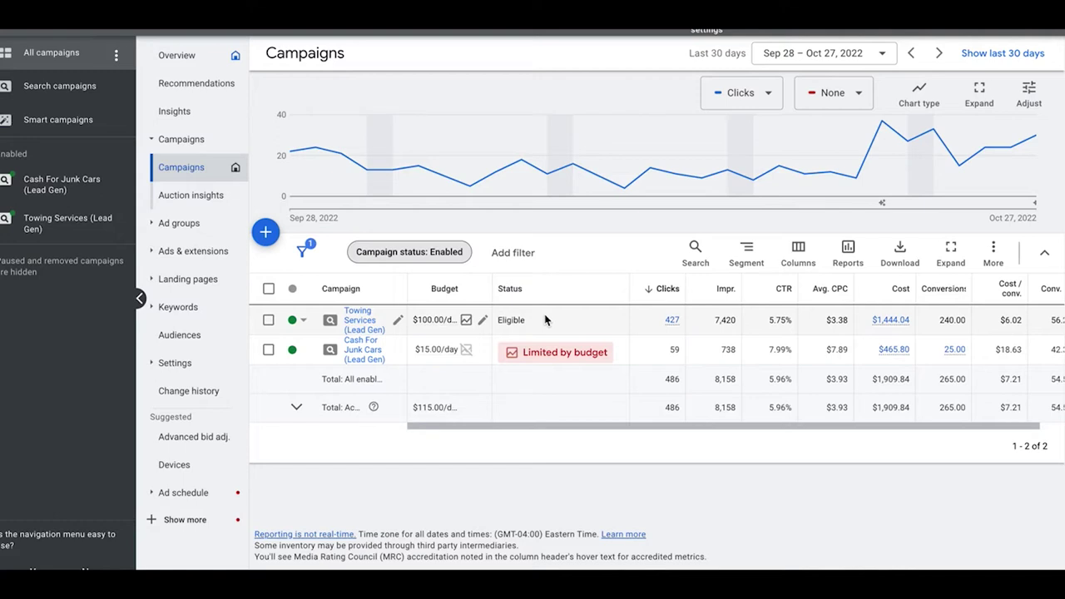
{"action": "scroll", "coordinate": [545, 320], "scroll_direction": "right", "scroll_amount": 1}
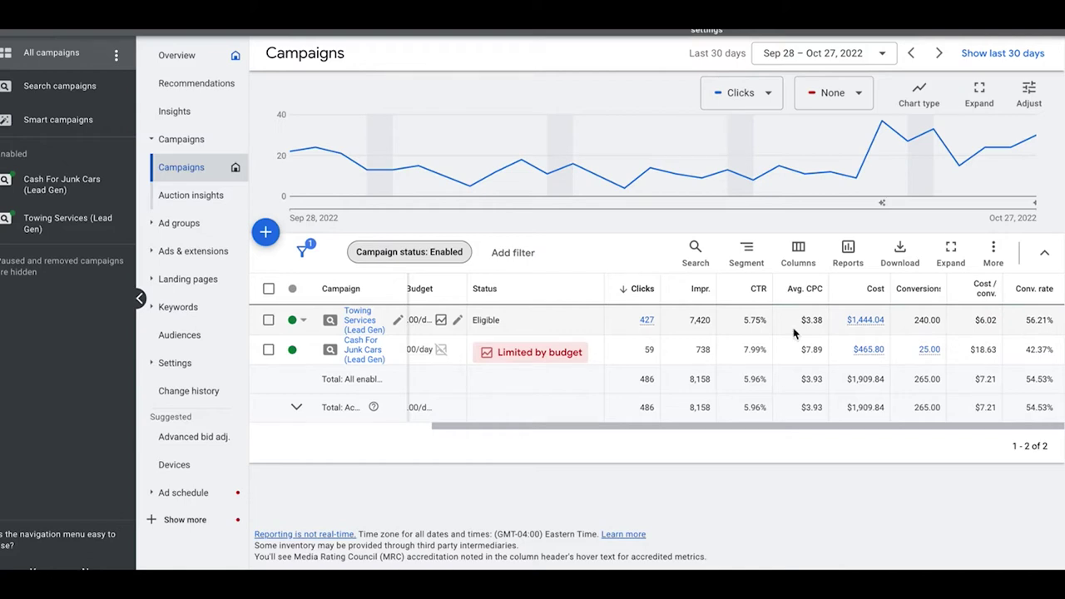
{"action": "left_click", "coordinate": [360, 326]}
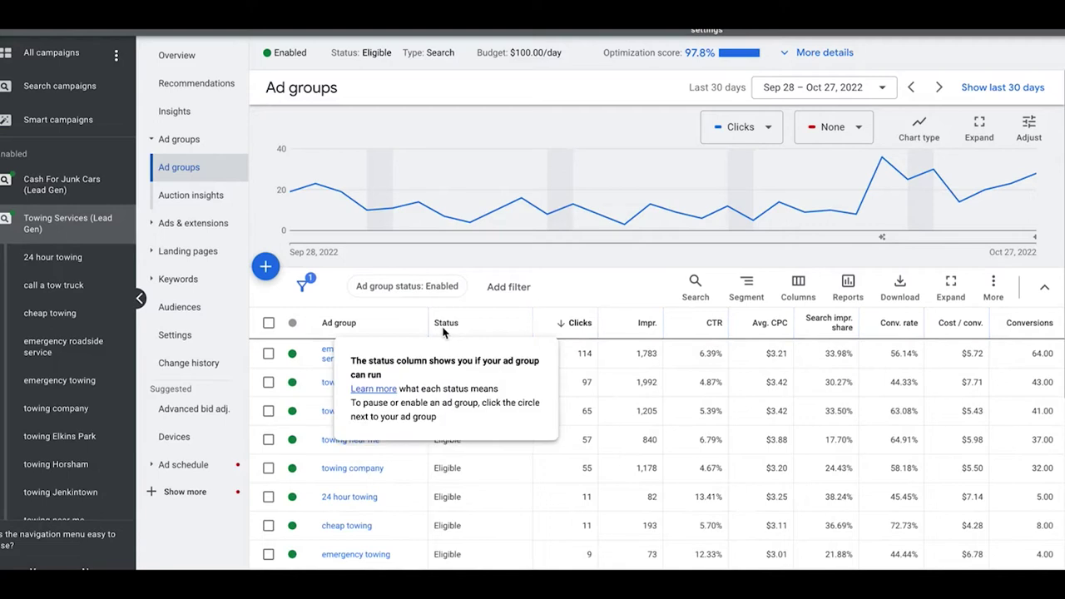
Step: Scroll the Towing Services ad groups table, led by emergency roadside service at 114 clicks and 64 conversions
{"action": "scroll", "coordinate": [595, 284], "scroll_direction": "down", "scroll_amount": 2}
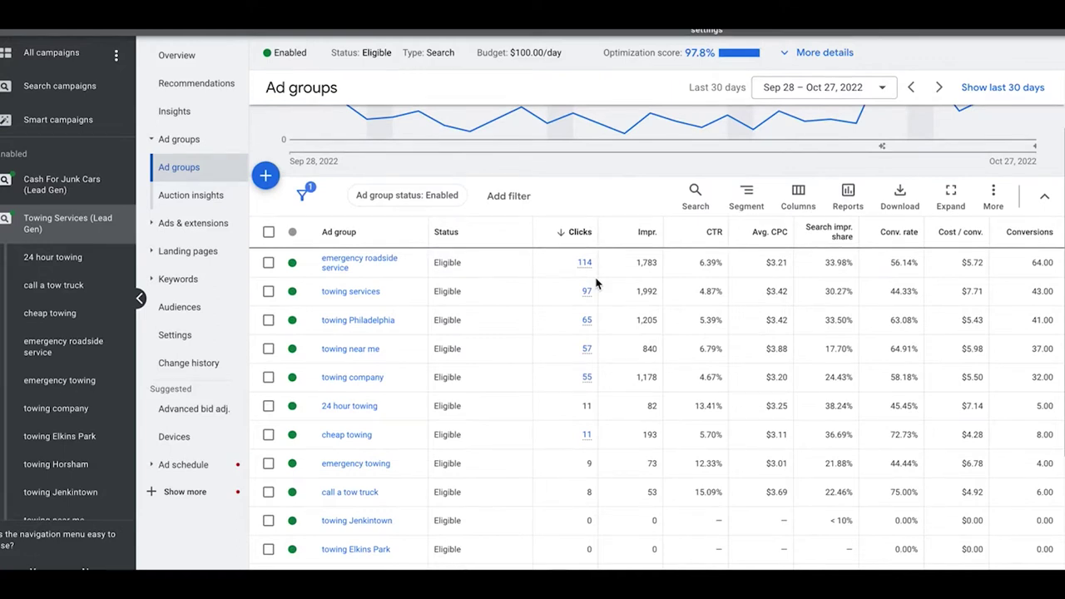
{"action": "scroll", "coordinate": [595, 284], "scroll_direction": "down", "scroll_amount": 1}
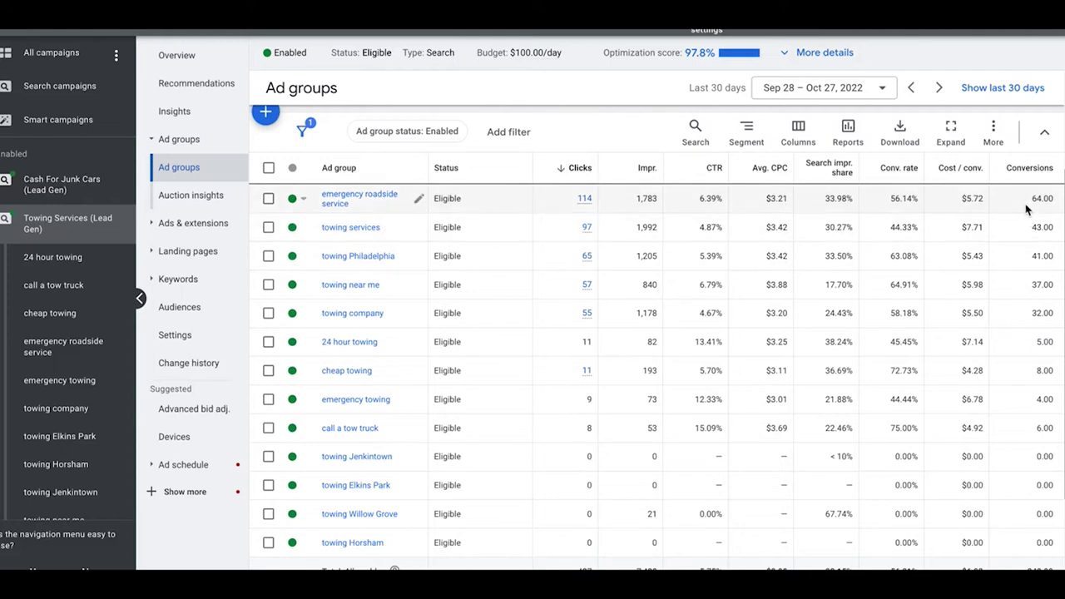
Step: Scroll the ad groups table, then view the next account's campaigns with Towing Services paused at $300/day
{"action": "scroll", "coordinate": [870, 271], "scroll_direction": "down", "scroll_amount": 1}
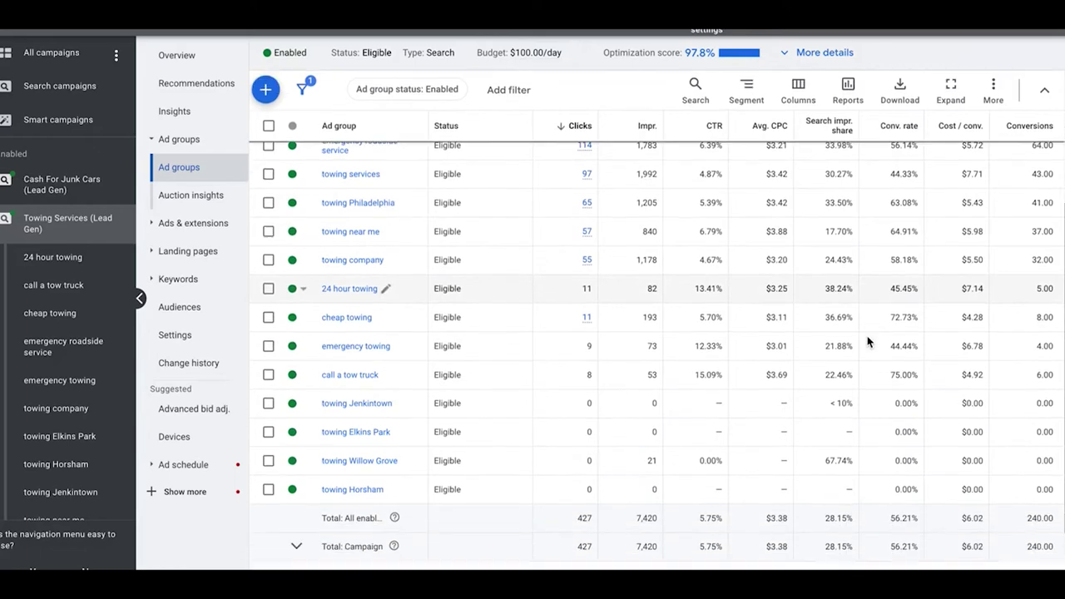
{"action": "scroll", "coordinate": [1010, 258], "scroll_direction": "up", "scroll_amount": 1}
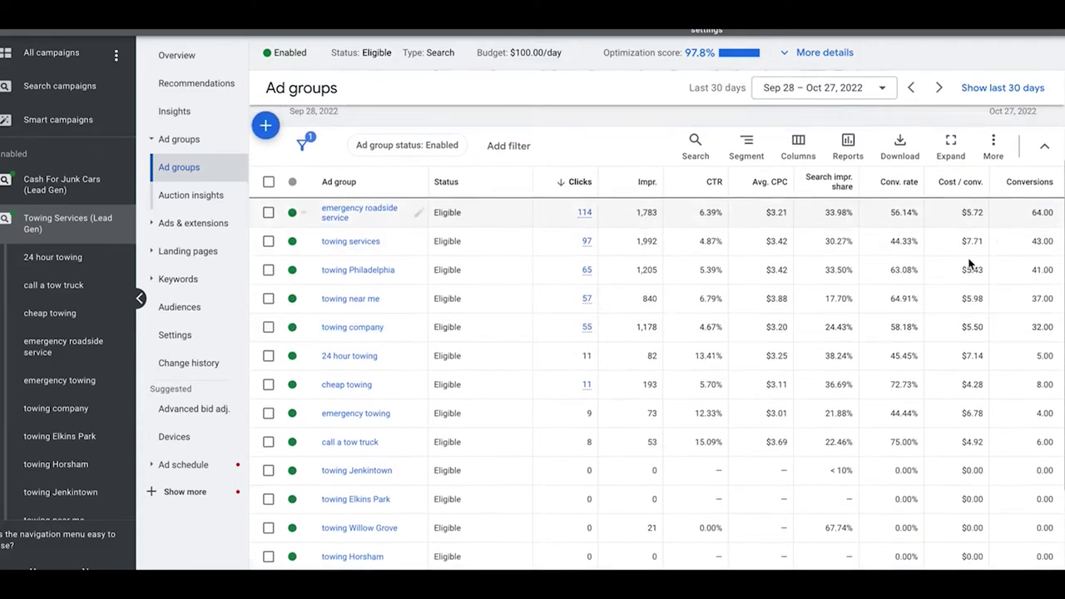
{"action": "scroll", "coordinate": [914, 296], "scroll_direction": "down", "scroll_amount": 2}
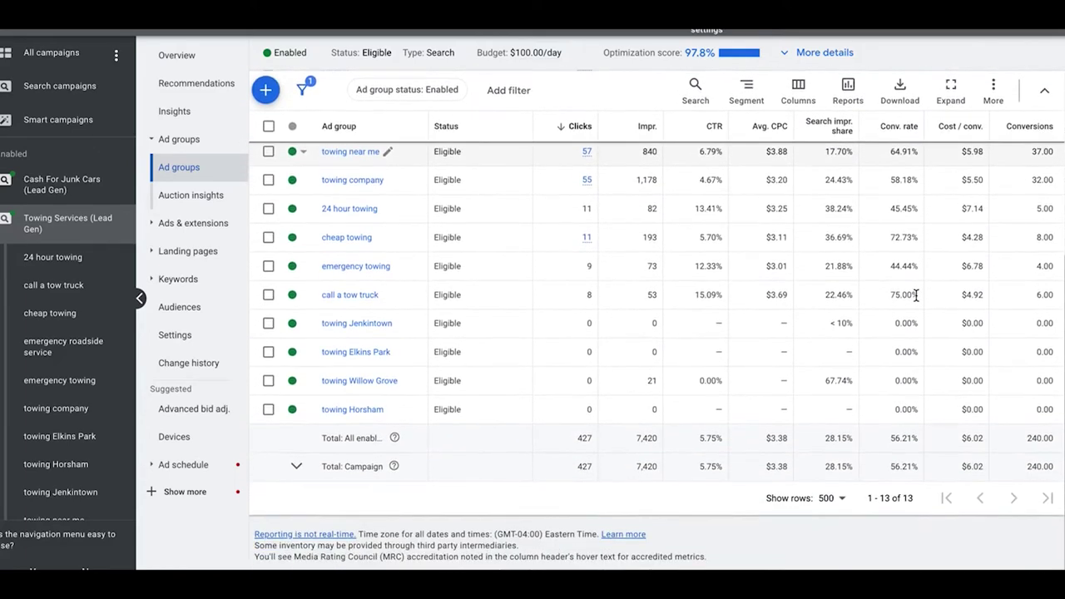
{"action": "scroll", "coordinate": [366, 200], "scroll_direction": "up", "scroll_amount": 3}
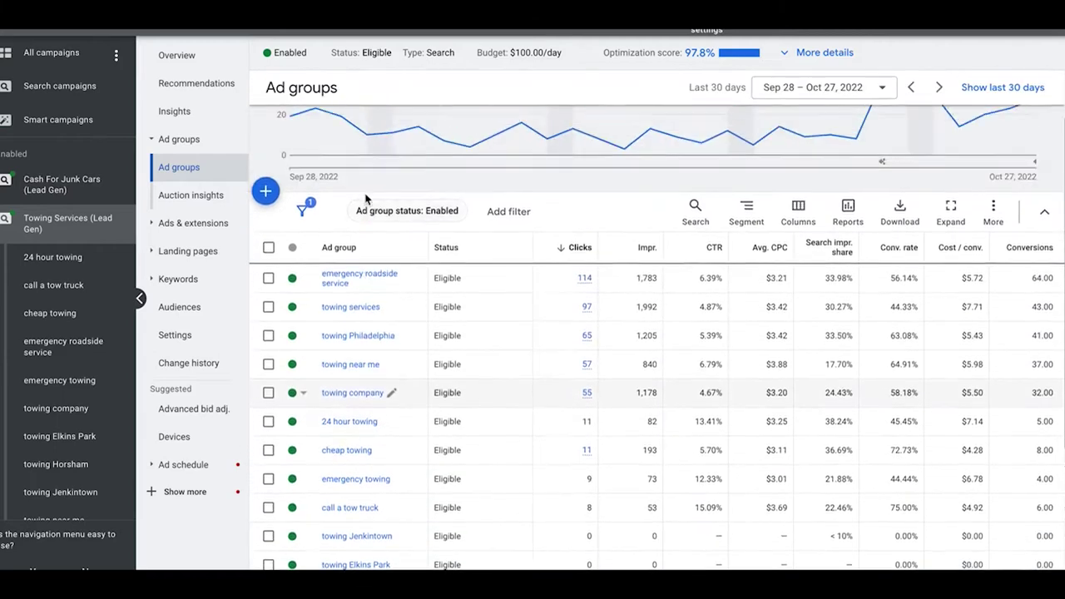
{"action": "scroll", "coordinate": [366, 199], "scroll_direction": "up", "scroll_amount": 1}
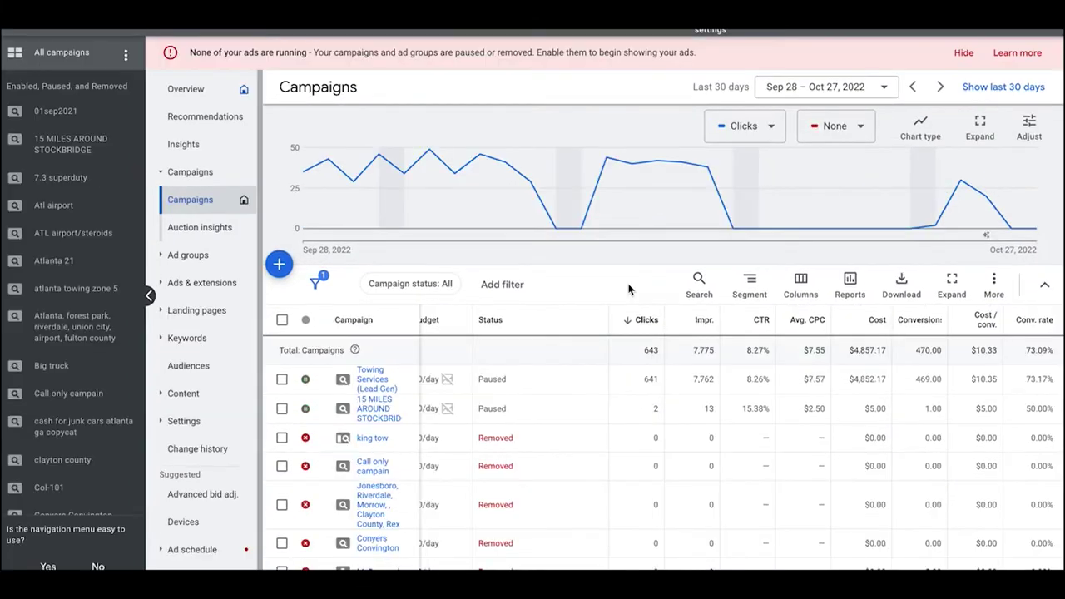
{"action": "mouse_move", "coordinate": [483, 382]}
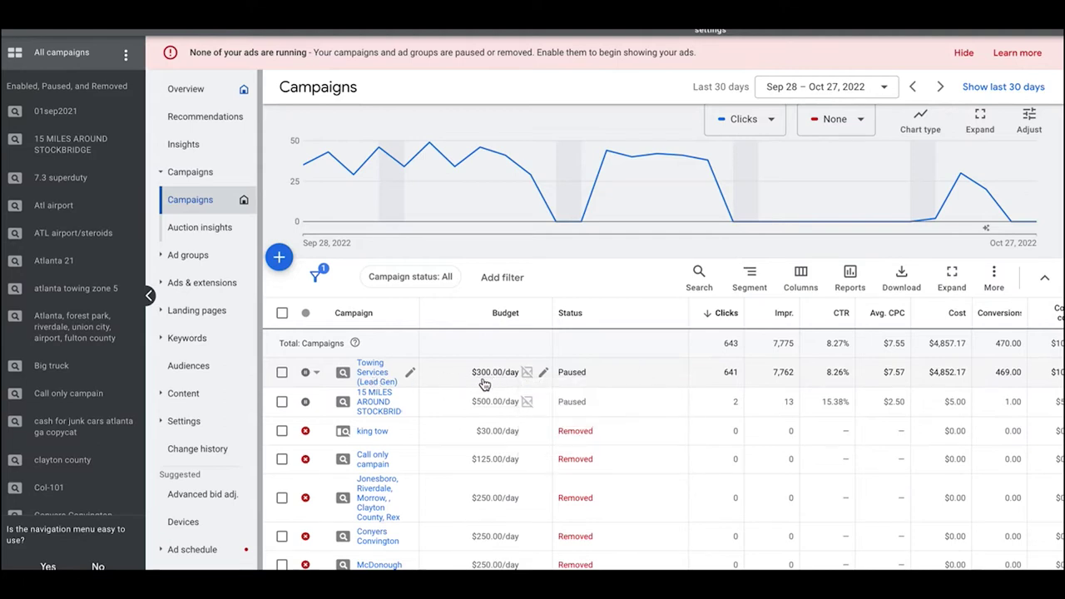
{"action": "scroll", "coordinate": [484, 383], "scroll_direction": "up", "scroll_amount": 1}
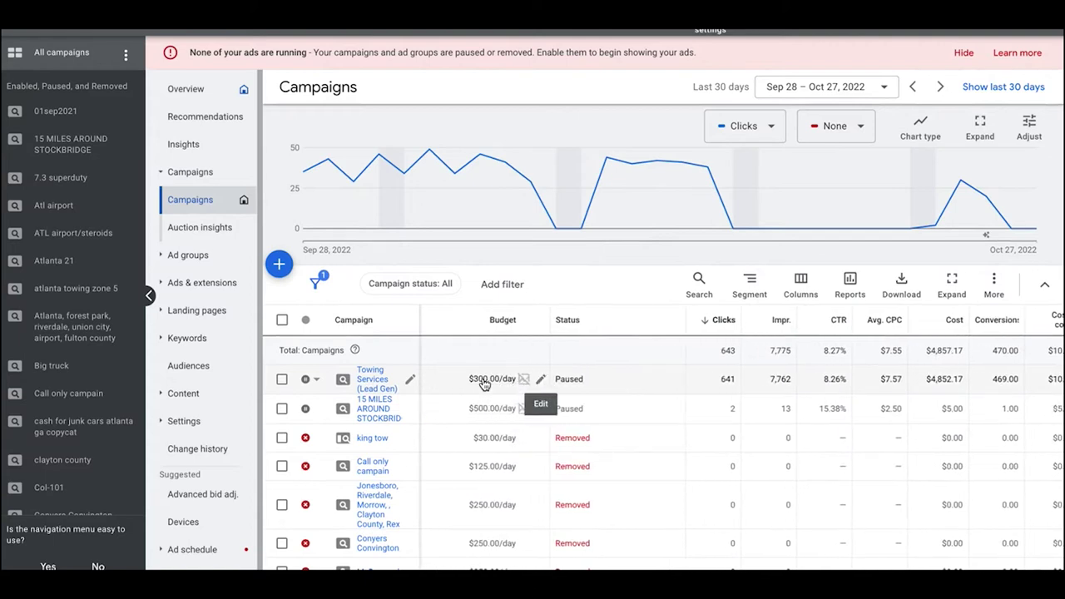
Step: Show the paused Towing Services campaign's weekday 6 AM–midnight ad schedule, totaling 561 clicks
{"action": "left_click", "coordinate": [371, 381]}
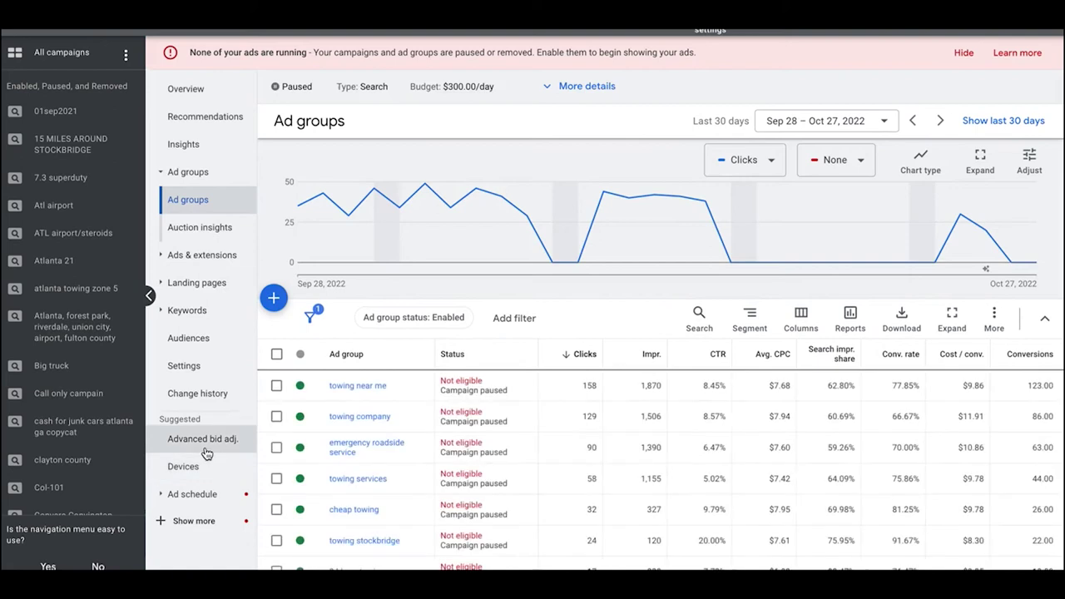
{"action": "left_click", "coordinate": [196, 499]}
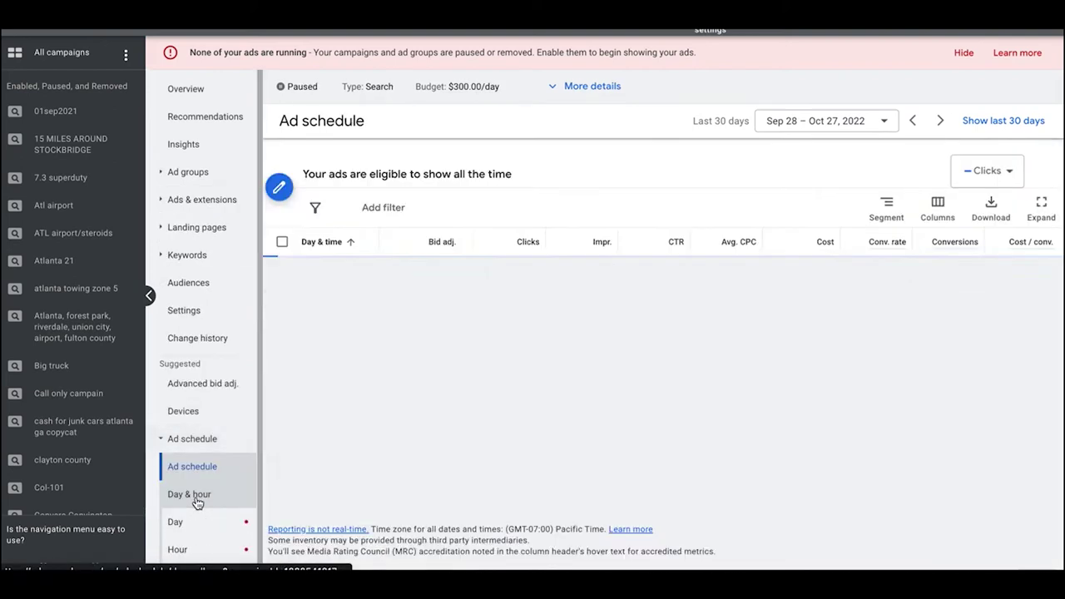
{"action": "scroll", "coordinate": [434, 429], "scroll_direction": "down", "scroll_amount": 1}
{"action": "scroll", "coordinate": [431, 431], "scroll_direction": "down", "scroll_amount": 1}
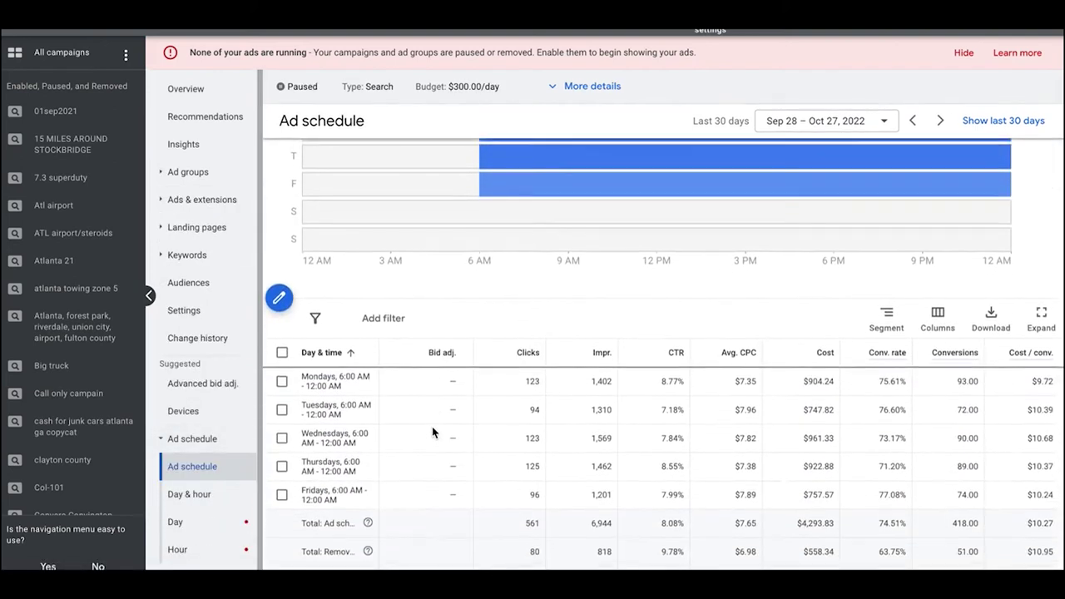
{"action": "scroll", "coordinate": [432, 431], "scroll_direction": "down", "scroll_amount": 1}
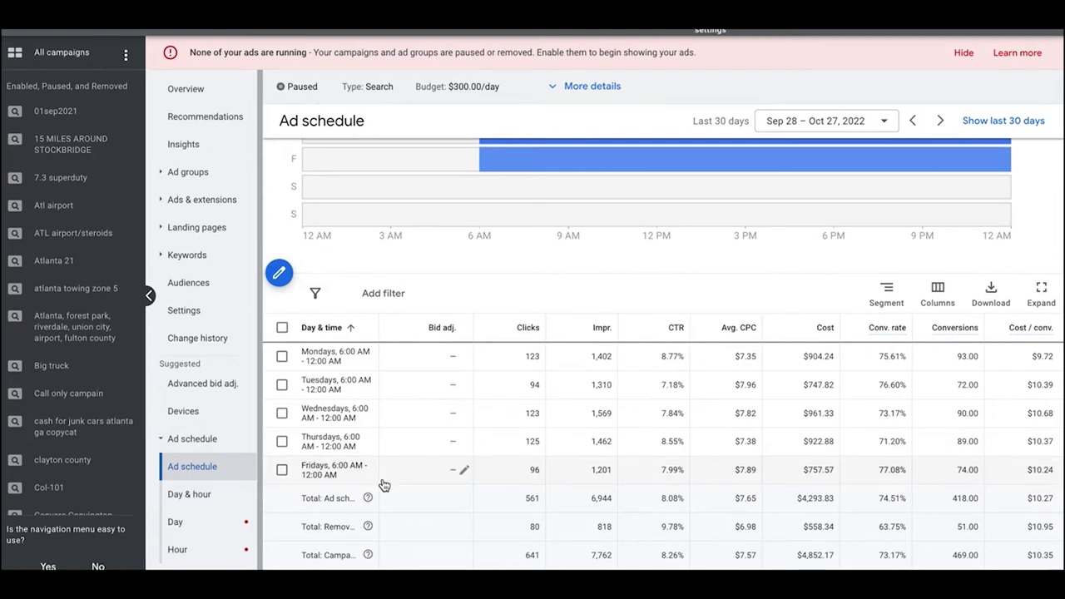
Step: Return to the paused campaign's ad groups list and scroll through all its rows
{"action": "left_click", "coordinate": [197, 175]}
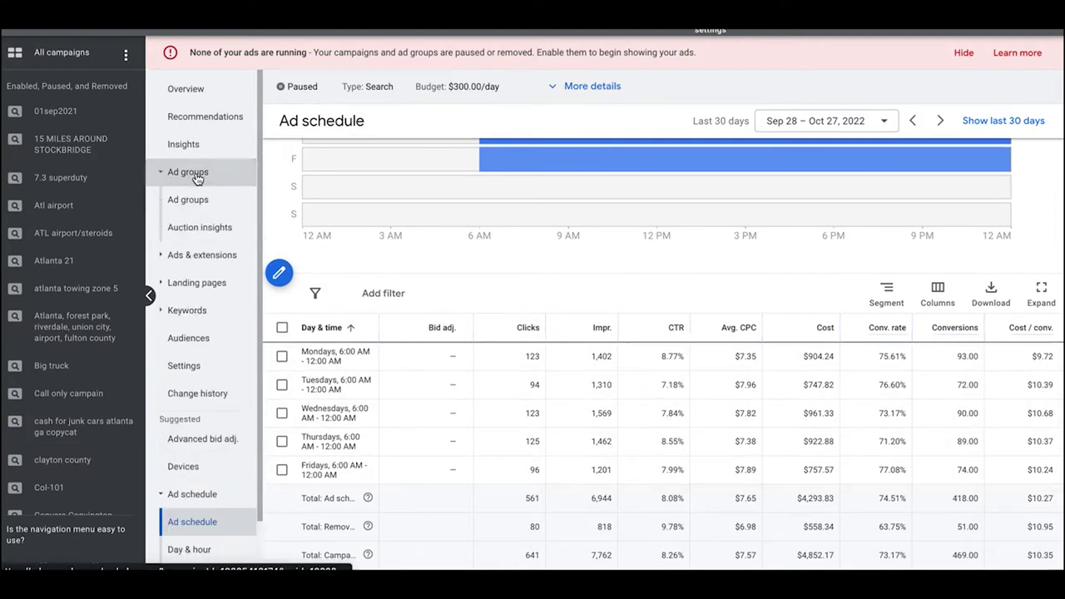
{"action": "scroll", "coordinate": [523, 378], "scroll_direction": "down", "scroll_amount": 1}
{"action": "scroll", "coordinate": [517, 387], "scroll_direction": "down", "scroll_amount": 3}
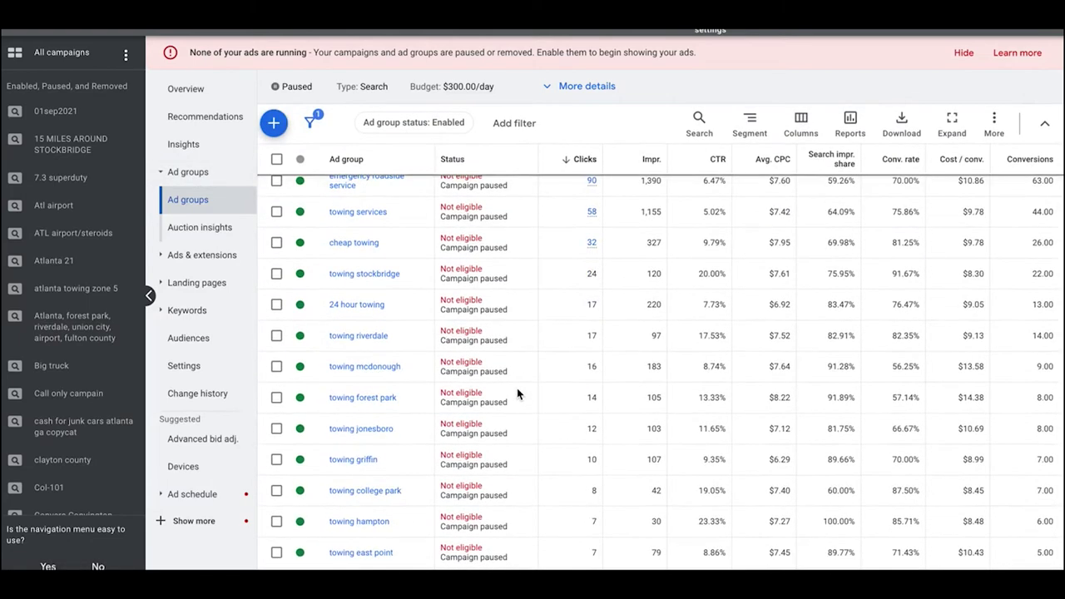
{"action": "scroll", "coordinate": [516, 389], "scroll_direction": "down", "scroll_amount": 3}
{"action": "scroll", "coordinate": [517, 389], "scroll_direction": "down", "scroll_amount": 3}
{"action": "scroll", "coordinate": [517, 388], "scroll_direction": "down", "scroll_amount": 2}
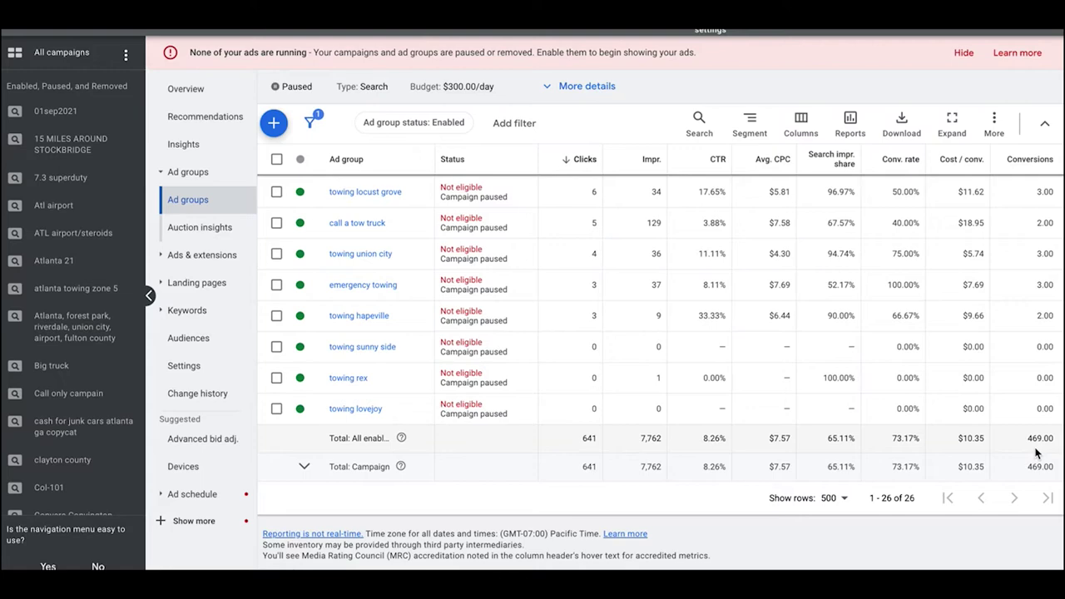
{"action": "scroll", "coordinate": [640, 339], "scroll_direction": "up", "scroll_amount": 2}
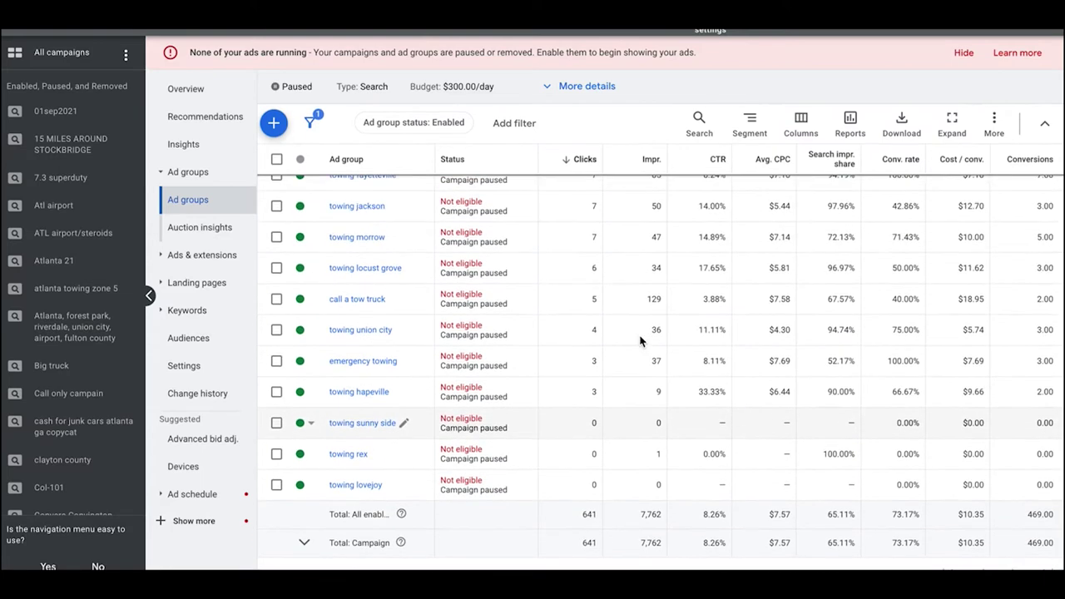
{"action": "scroll", "coordinate": [489, 425], "scroll_direction": "up", "scroll_amount": 1}
{"action": "scroll", "coordinate": [489, 426], "scroll_direction": "up", "scroll_amount": 2}
{"action": "scroll", "coordinate": [489, 426], "scroll_direction": "up", "scroll_amount": 2}
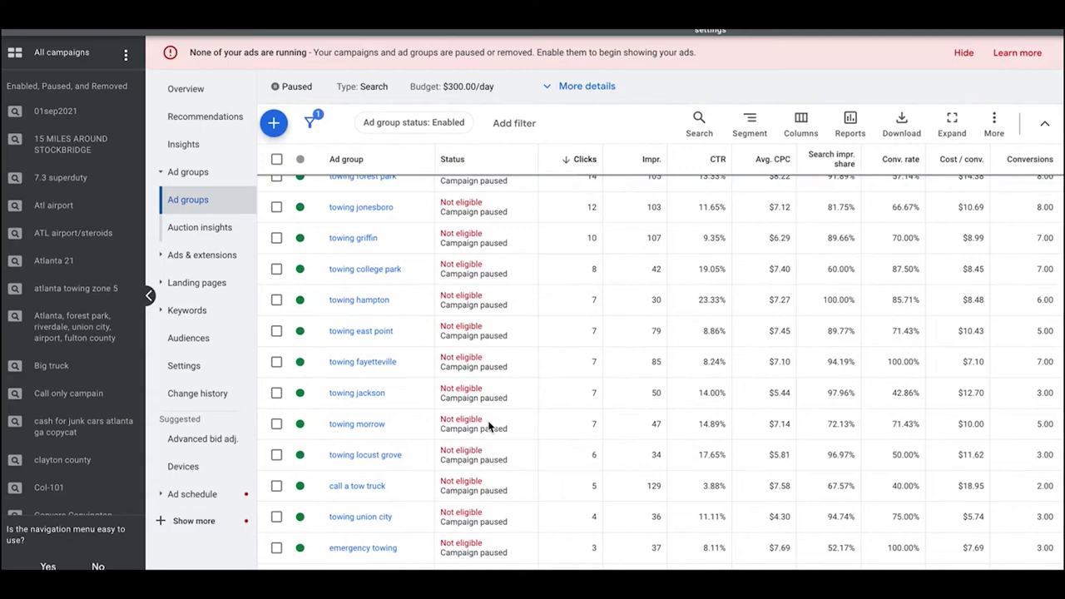
{"action": "scroll", "coordinate": [489, 426], "scroll_direction": "up", "scroll_amount": 3}
{"action": "scroll", "coordinate": [489, 426], "scroll_direction": "up", "scroll_amount": 3}
{"action": "scroll", "coordinate": [489, 426], "scroll_direction": "up", "scroll_amount": 3}
{"action": "scroll", "coordinate": [489, 426], "scroll_direction": "up", "scroll_amount": 3}
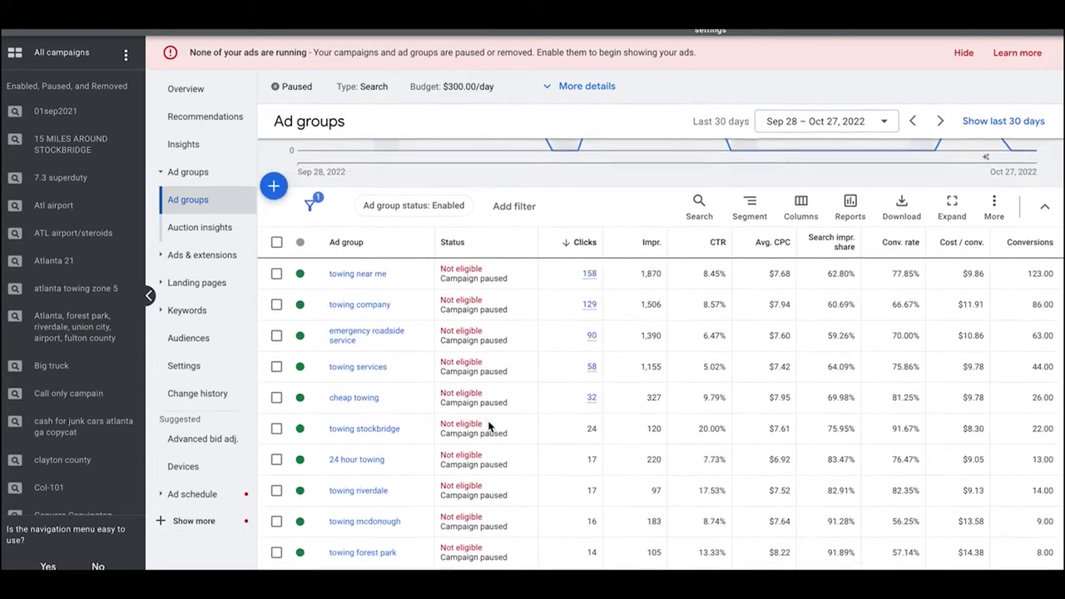
{"action": "scroll", "coordinate": [489, 426], "scroll_direction": "down", "scroll_amount": 2}
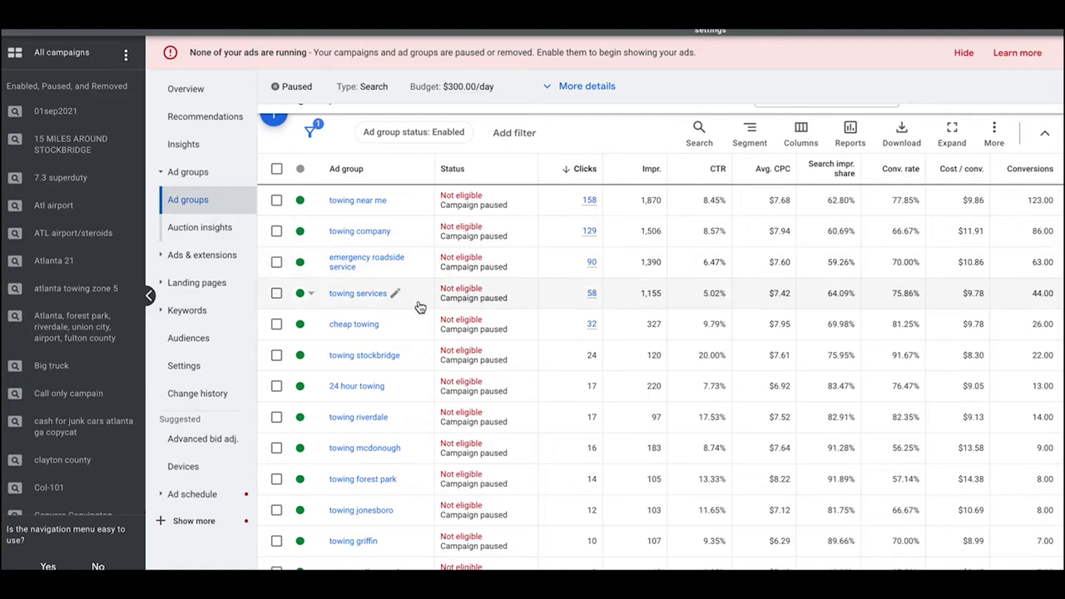
Step: Bring up the campaign's Search keywords page with its 30-day clicks chart
{"action": "scroll", "coordinate": [425, 306], "scroll_direction": "down", "scroll_amount": 1}
{"action": "scroll", "coordinate": [337, 266], "scroll_direction": "down", "scroll_amount": 1}
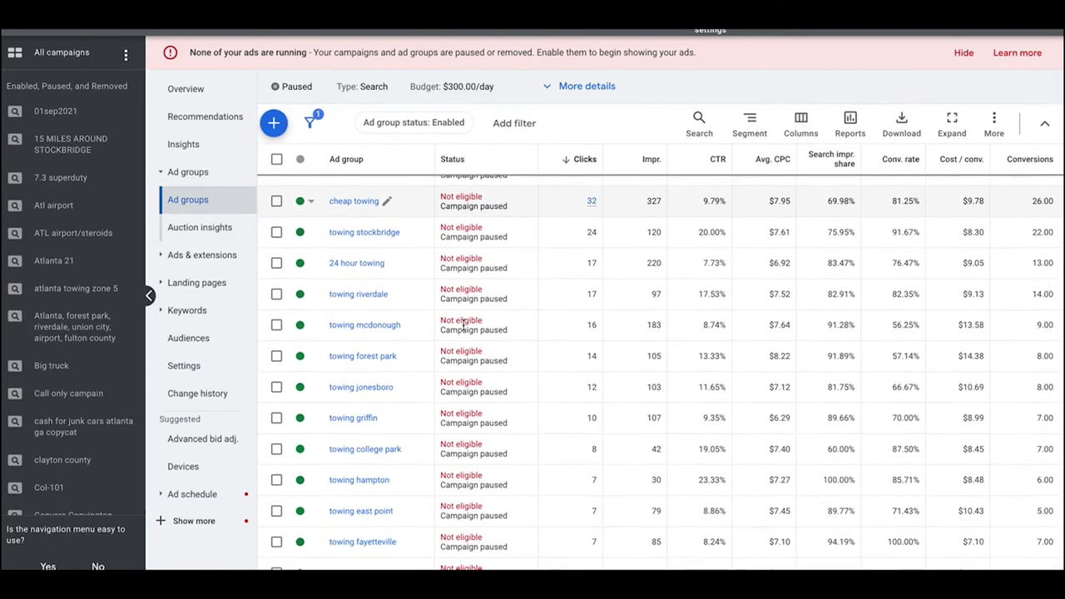
{"action": "scroll", "coordinate": [332, 314], "scroll_direction": "up", "scroll_amount": 4}
{"action": "left_click", "coordinate": [205, 309]}
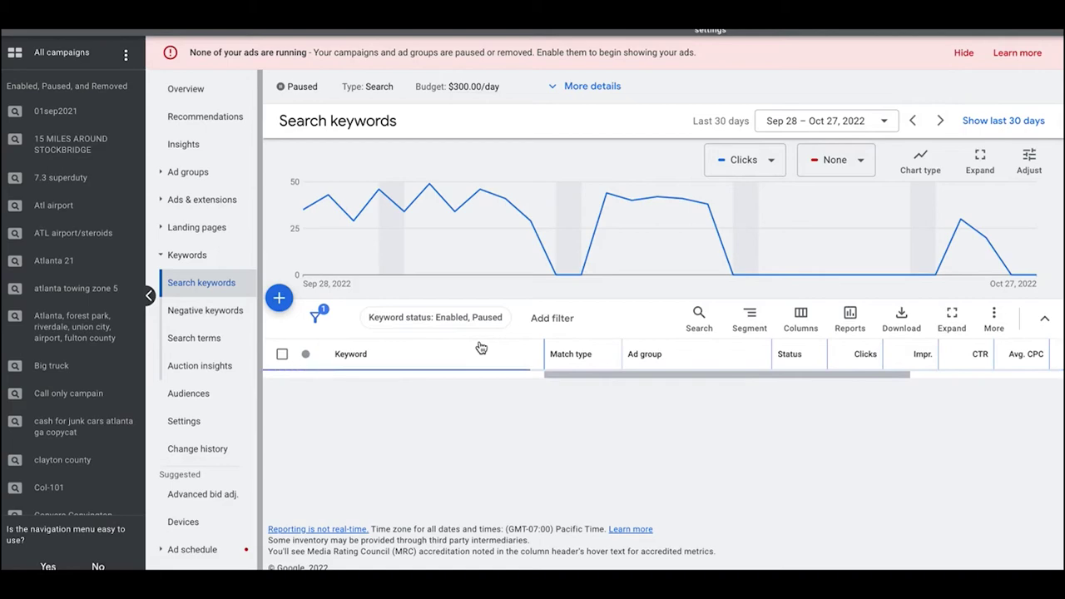
Step: Review the paused campaign's exact-match towing keywords, scrolling down the table and back to the top
{"action": "scroll", "coordinate": [480, 348], "scroll_direction": "down", "scroll_amount": 1}
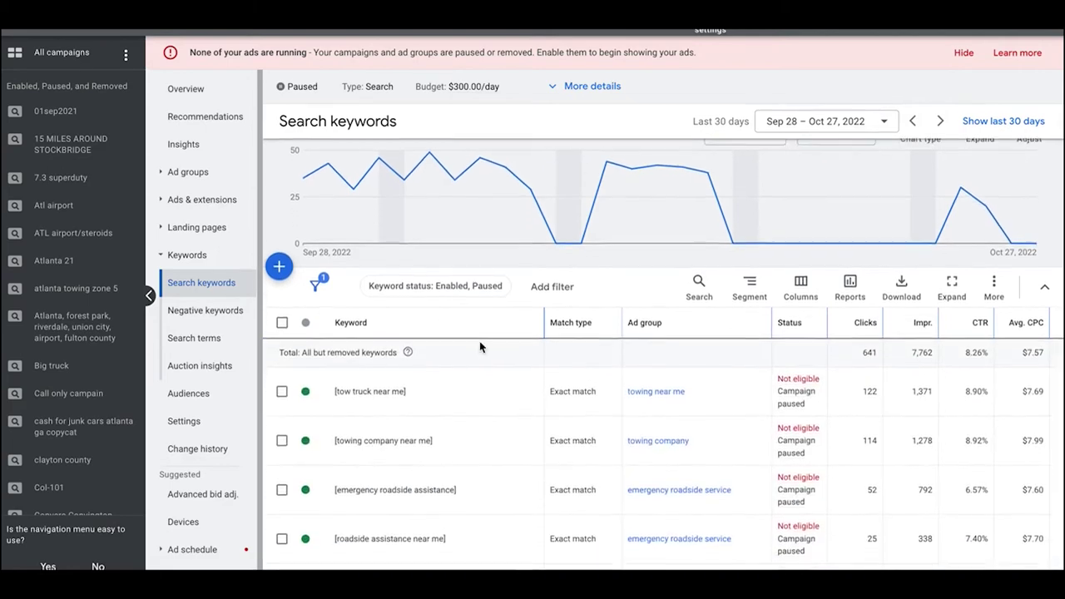
{"action": "scroll", "coordinate": [480, 348], "scroll_direction": "down", "scroll_amount": 1}
{"action": "scroll", "coordinate": [481, 347], "scroll_direction": "down", "scroll_amount": 3}
{"action": "scroll", "coordinate": [480, 347], "scroll_direction": "down", "scroll_amount": 2}
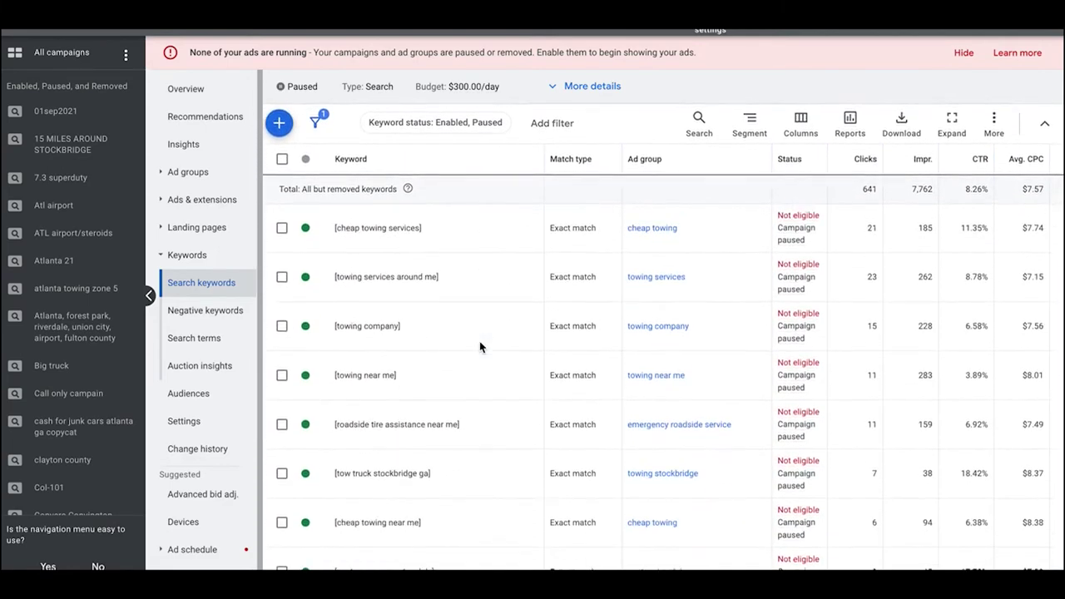
{"action": "scroll", "coordinate": [480, 347], "scroll_direction": "down", "scroll_amount": 2}
{"action": "scroll", "coordinate": [480, 347], "scroll_direction": "down", "scroll_amount": 1}
{"action": "scroll", "coordinate": [480, 346], "scroll_direction": "down", "scroll_amount": 1}
{"action": "scroll", "coordinate": [480, 347], "scroll_direction": "down", "scroll_amount": 2}
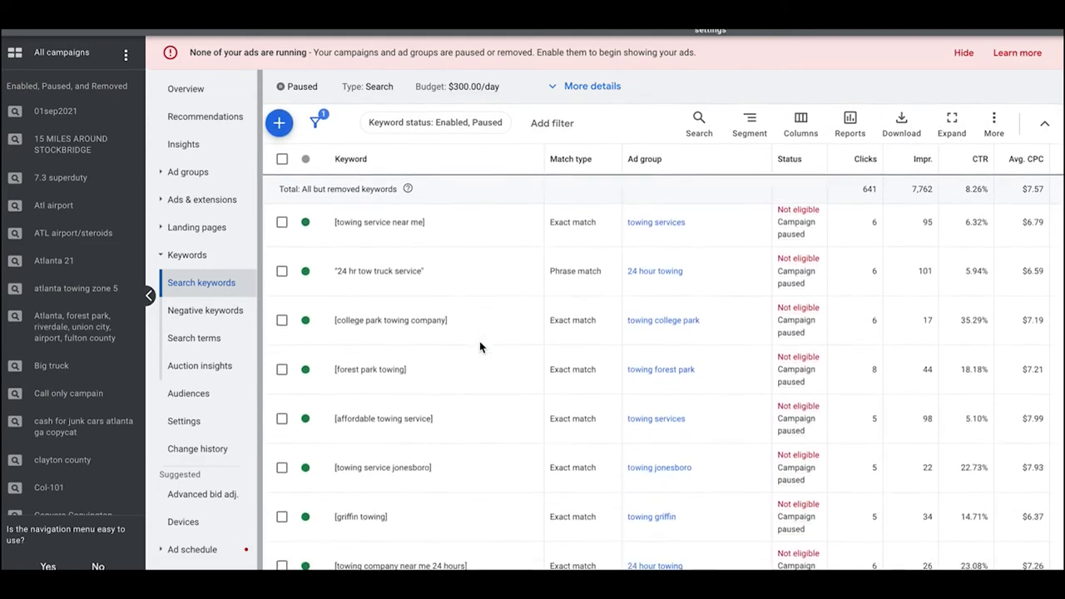
{"action": "scroll", "coordinate": [480, 347], "scroll_direction": "down", "scroll_amount": 1}
{"action": "scroll", "coordinate": [480, 346], "scroll_direction": "down", "scroll_amount": 2}
{"action": "scroll", "coordinate": [480, 347], "scroll_direction": "down", "scroll_amount": 3}
{"action": "scroll", "coordinate": [480, 347], "scroll_direction": "down", "scroll_amount": 1}
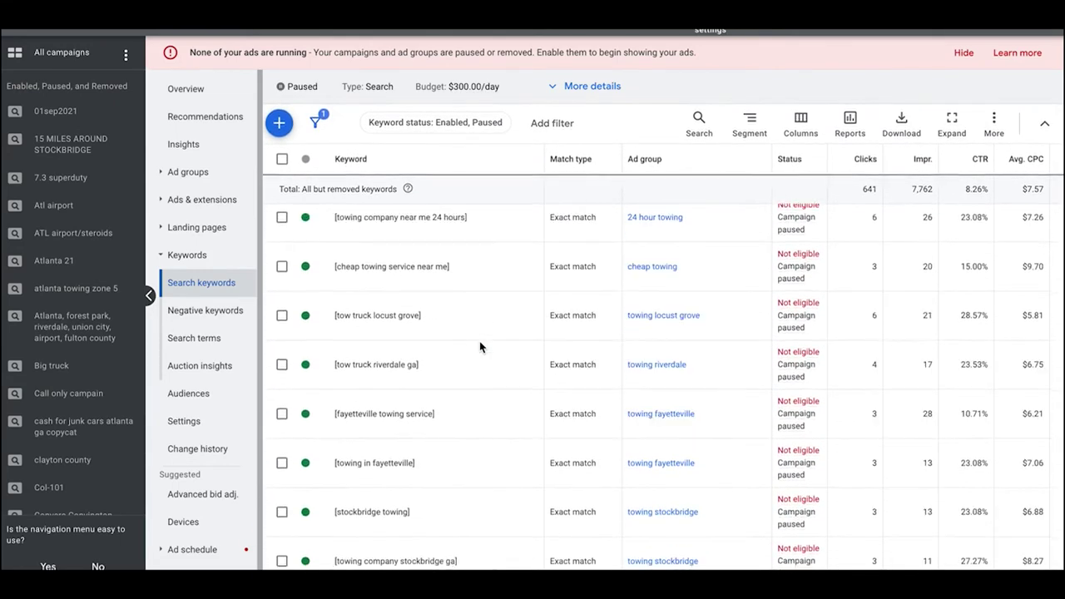
{"action": "scroll", "coordinate": [480, 347], "scroll_direction": "down", "scroll_amount": 3}
{"action": "scroll", "coordinate": [480, 347], "scroll_direction": "down", "scroll_amount": 2}
{"action": "scroll", "coordinate": [480, 347], "scroll_direction": "down", "scroll_amount": 1}
{"action": "scroll", "coordinate": [480, 346], "scroll_direction": "down", "scroll_amount": 2}
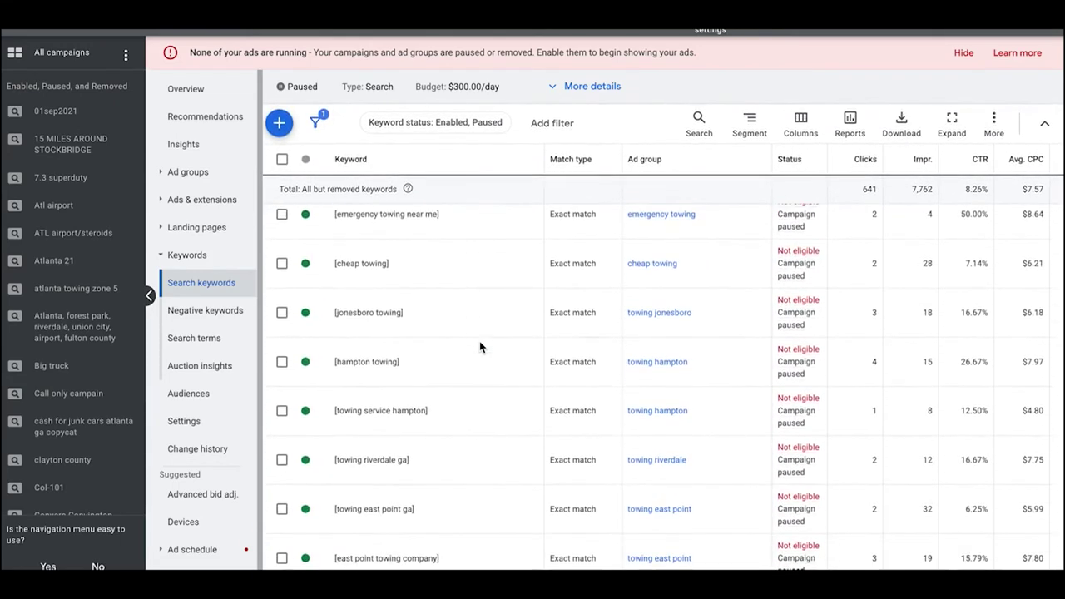
{"action": "scroll", "coordinate": [480, 346], "scroll_direction": "down", "scroll_amount": 1}
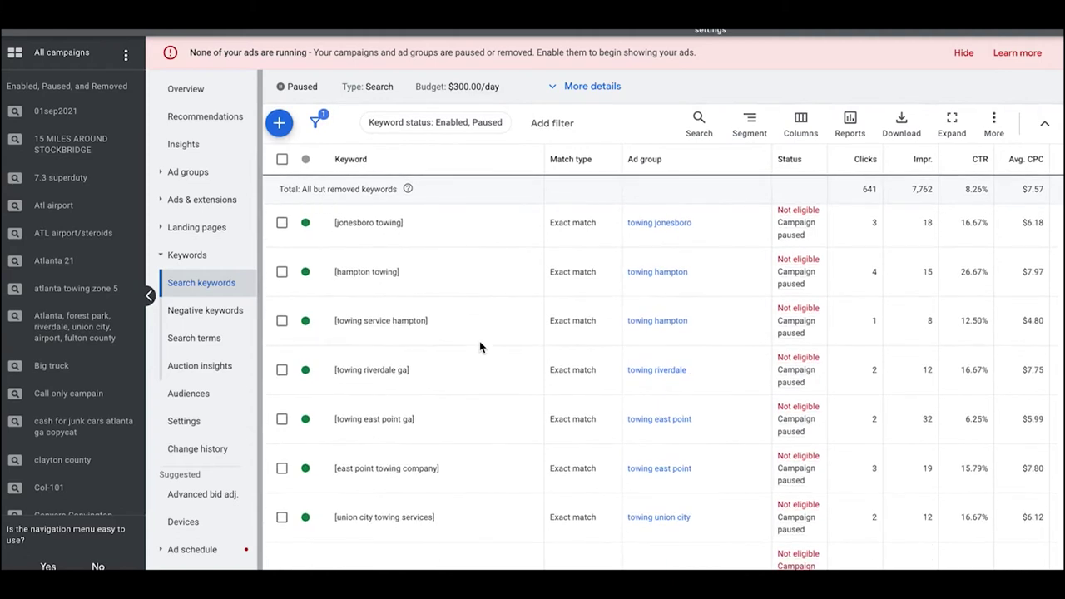
{"action": "scroll", "coordinate": [480, 346], "scroll_direction": "down", "scroll_amount": 2}
{"action": "scroll", "coordinate": [480, 347], "scroll_direction": "down", "scroll_amount": 3}
{"action": "scroll", "coordinate": [479, 346], "scroll_direction": "down", "scroll_amount": 1}
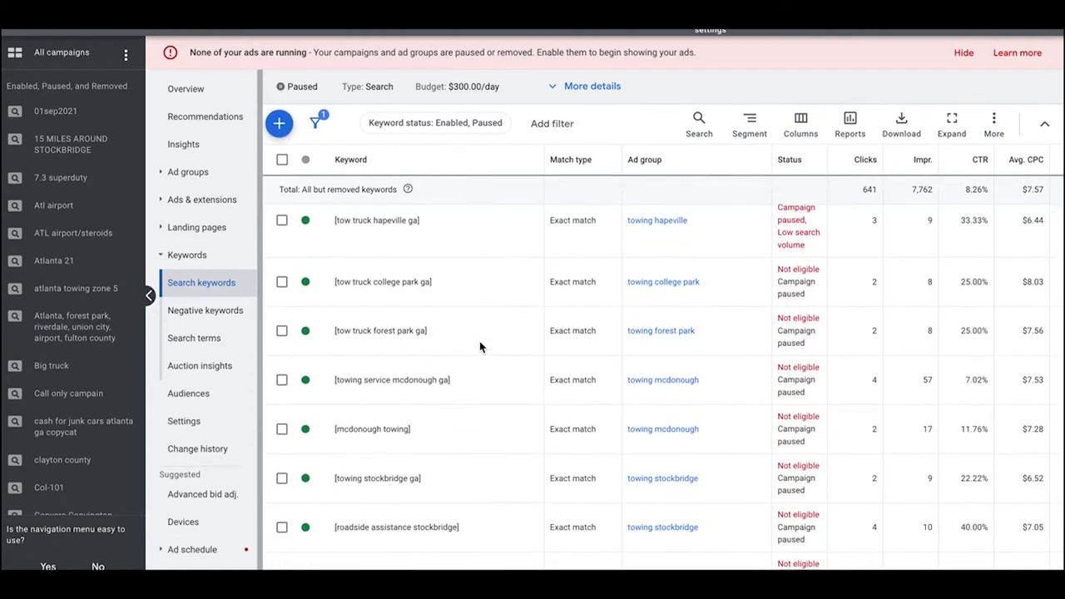
{"action": "scroll", "coordinate": [480, 346], "scroll_direction": "down", "scroll_amount": 1}
{"action": "scroll", "coordinate": [480, 347], "scroll_direction": "up", "scroll_amount": 3}
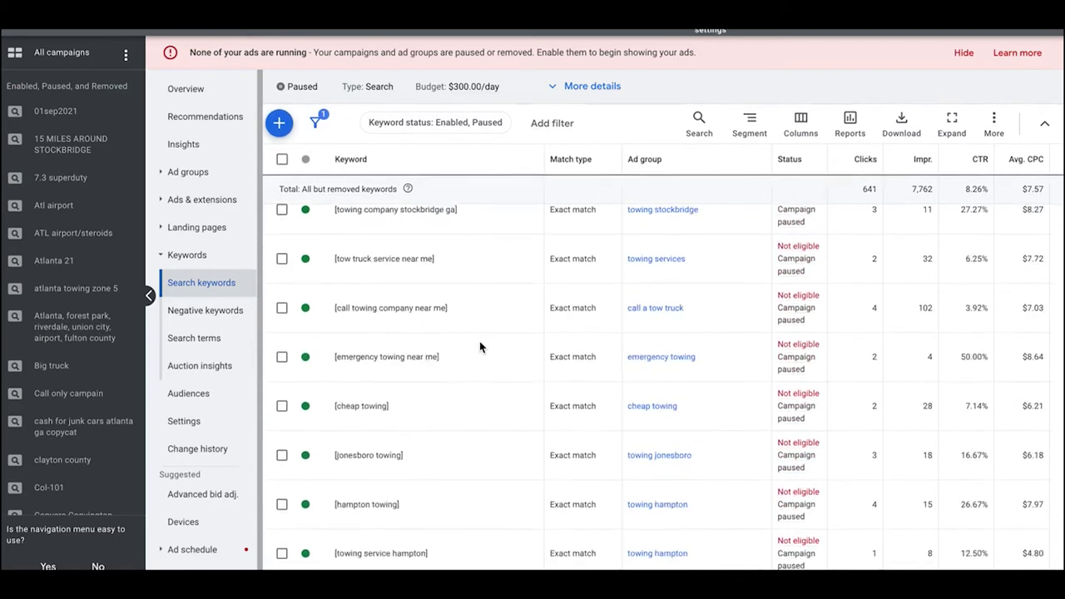
{"action": "scroll", "coordinate": [480, 347], "scroll_direction": "up", "scroll_amount": 3}
{"action": "scroll", "coordinate": [479, 347], "scroll_direction": "up", "scroll_amount": 3}
{"action": "scroll", "coordinate": [480, 347], "scroll_direction": "up", "scroll_amount": 2}
{"action": "scroll", "coordinate": [480, 347], "scroll_direction": "up", "scroll_amount": 3}
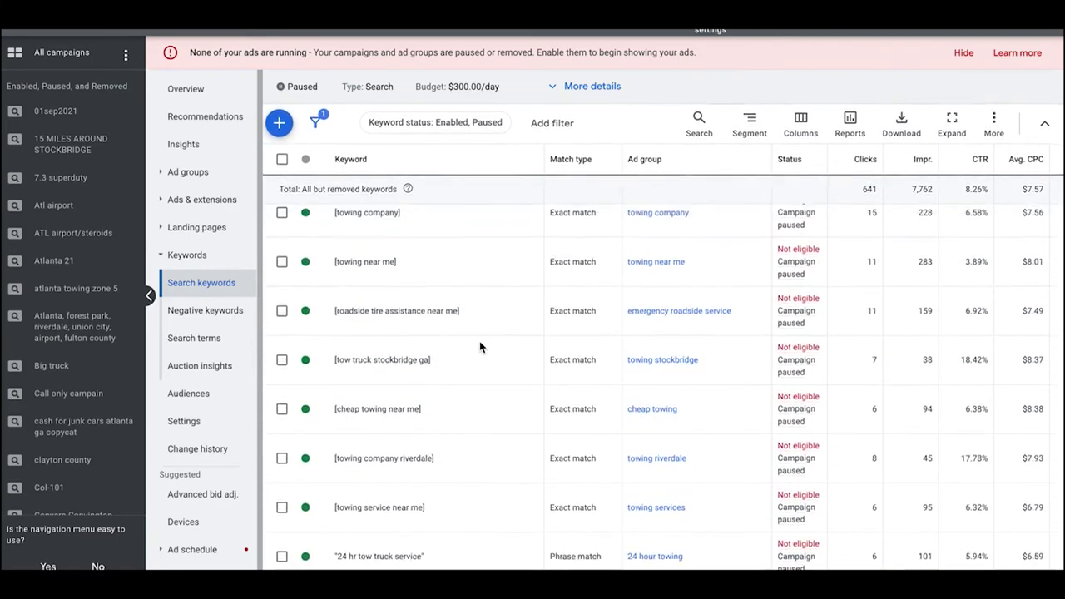
{"action": "scroll", "coordinate": [480, 347], "scroll_direction": "up", "scroll_amount": 3}
{"action": "scroll", "coordinate": [480, 347], "scroll_direction": "up", "scroll_amount": 2}
{"action": "scroll", "coordinate": [480, 347], "scroll_direction": "up", "scroll_amount": 3}
{"action": "scroll", "coordinate": [480, 347], "scroll_direction": "up", "scroll_amount": 1}
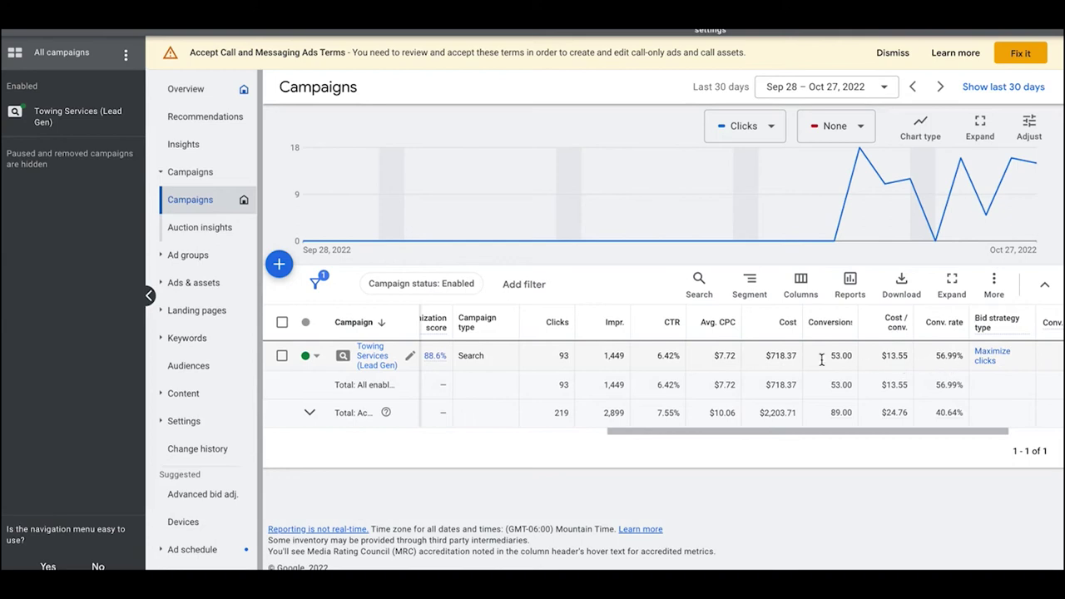
Step: Open the enabled Towing Services (Lead Gen) campaign from the campaigns table
{"action": "scroll", "coordinate": [462, 369], "scroll_direction": "left", "scroll_amount": 3}
{"action": "scroll", "coordinate": [463, 370], "scroll_direction": "left", "scroll_amount": 1}
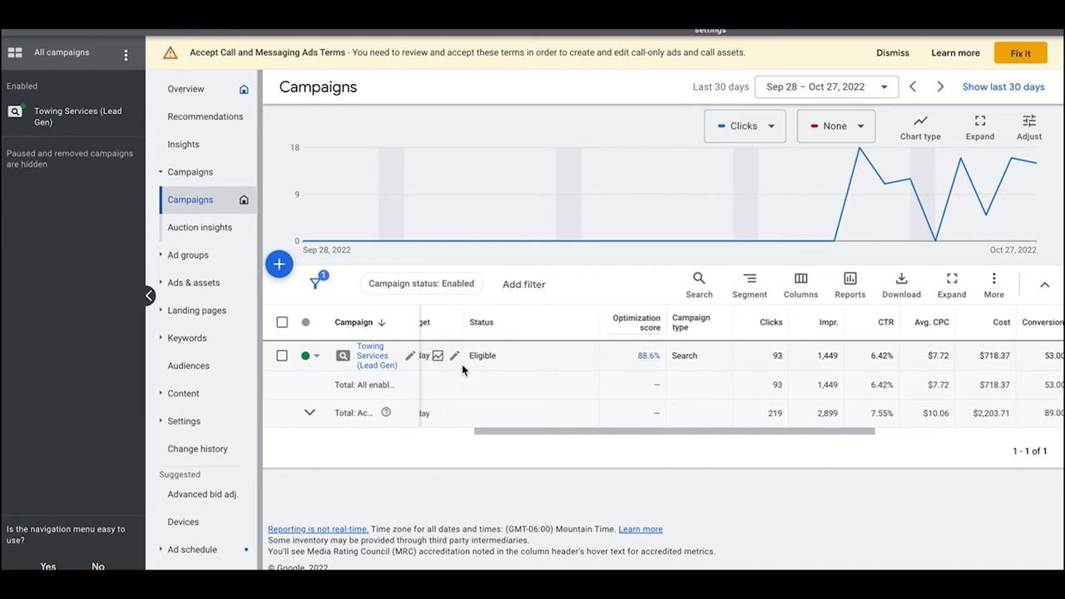
{"action": "scroll", "coordinate": [462, 369], "scroll_direction": "left", "scroll_amount": 1}
{"action": "scroll", "coordinate": [463, 370], "scroll_direction": "left", "scroll_amount": 1}
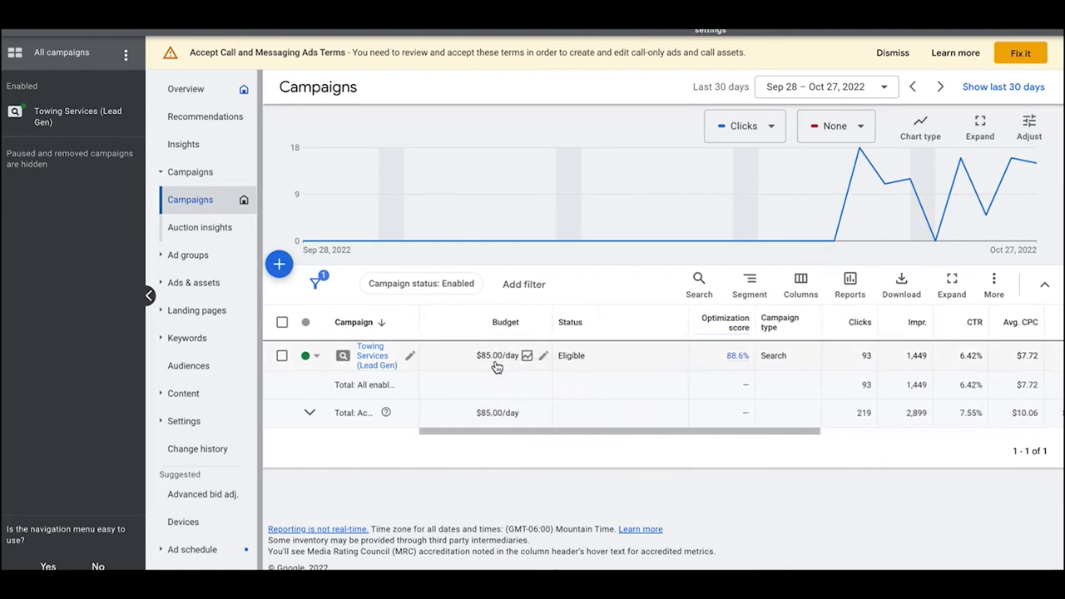
{"action": "left_click", "coordinate": [368, 363]}
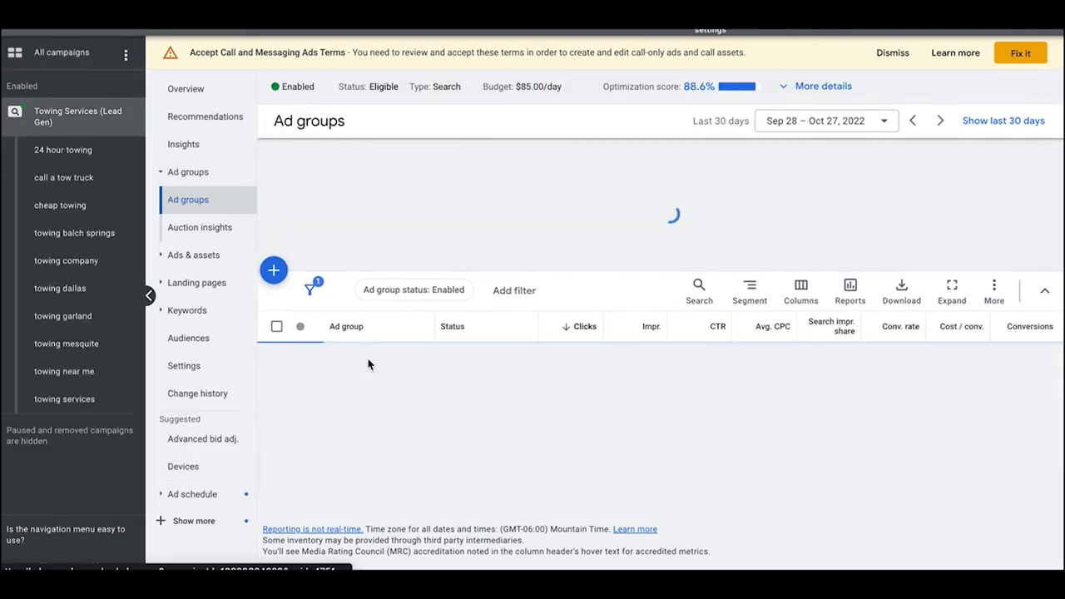
Step: Check its Monday–Saturday 9 AM–midnight ad schedule, then list its ad groups, led by towing near me
{"action": "left_click", "coordinate": [191, 495]}
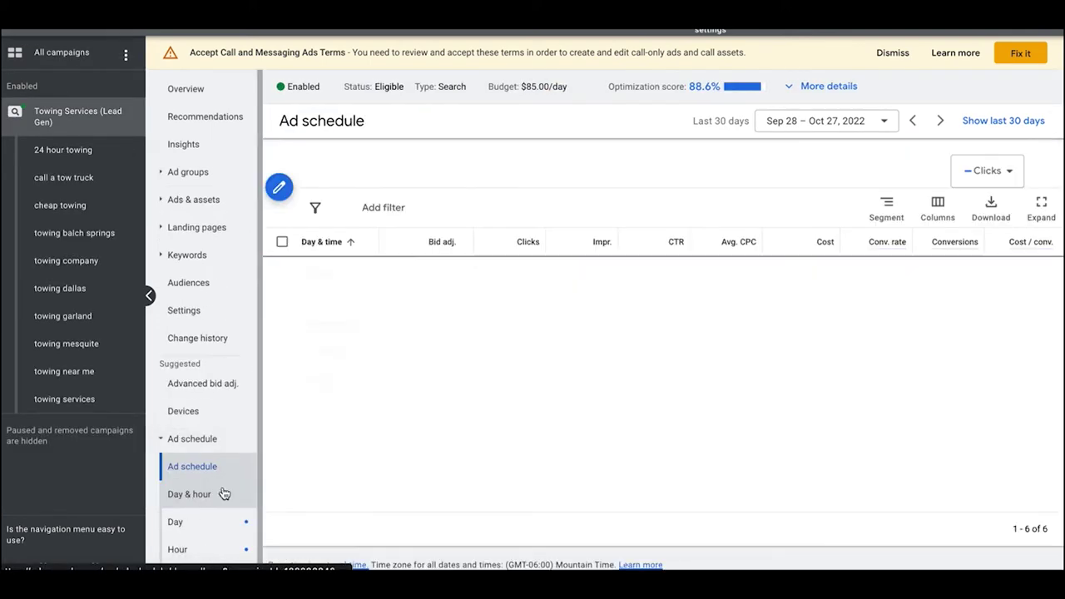
{"action": "scroll", "coordinate": [514, 405], "scroll_direction": "down", "scroll_amount": 5}
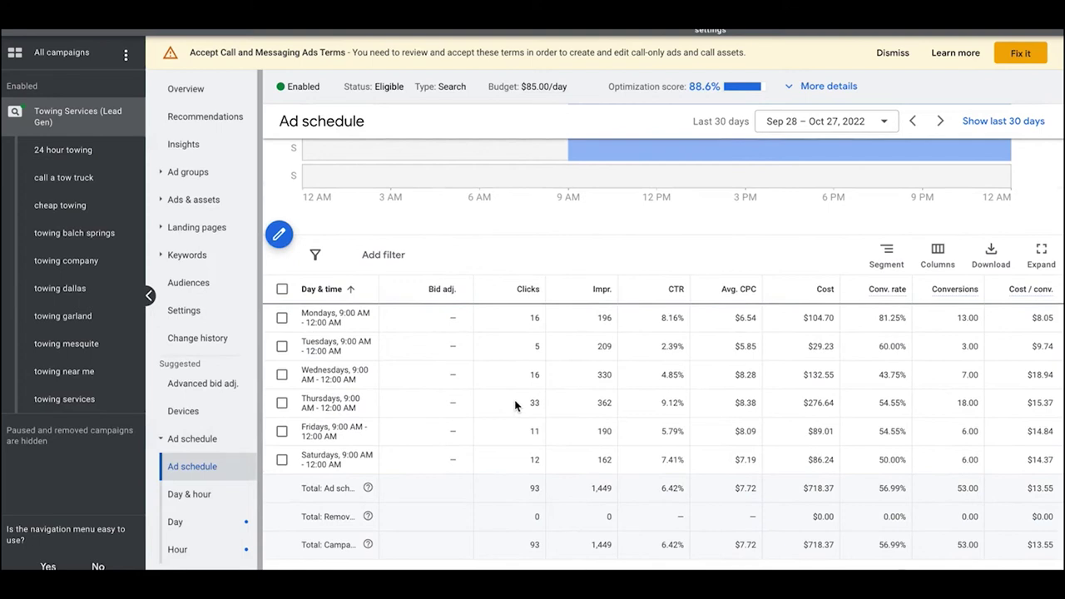
{"action": "scroll", "coordinate": [357, 403], "scroll_direction": "up", "scroll_amount": 5}
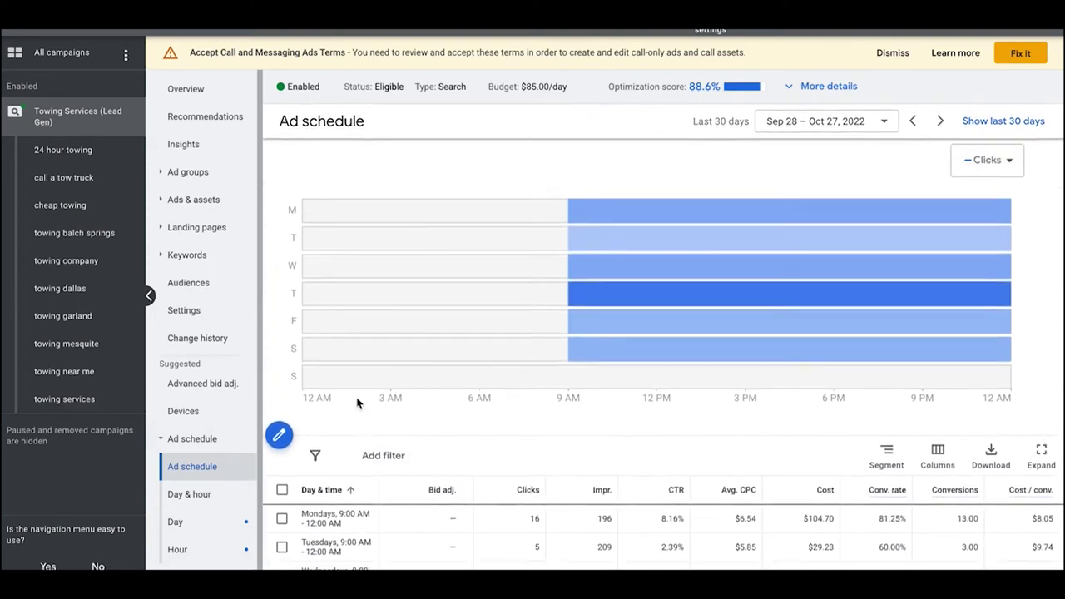
{"action": "left_click", "coordinate": [185, 172]}
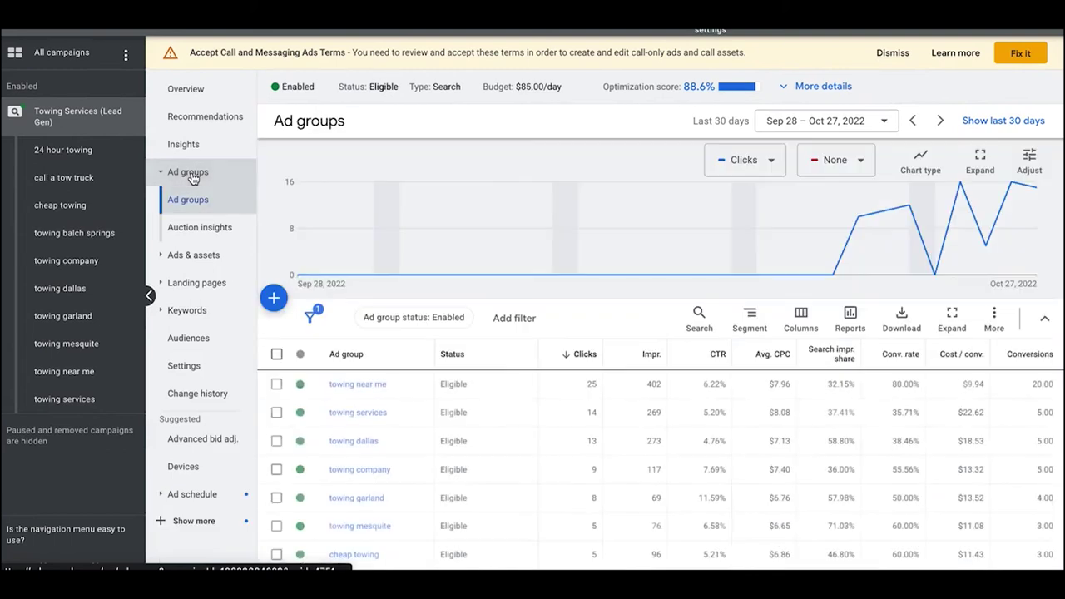
{"action": "scroll", "coordinate": [470, 312], "scroll_direction": "down", "scroll_amount": 2}
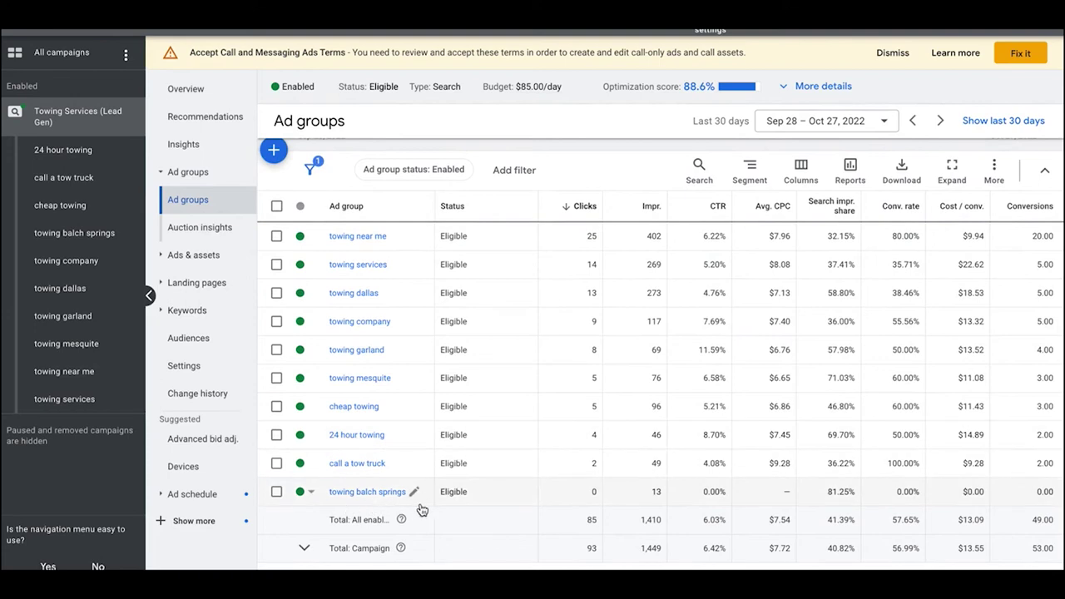
{"action": "scroll", "coordinate": [467, 393], "scroll_direction": "up", "scroll_amount": 2}
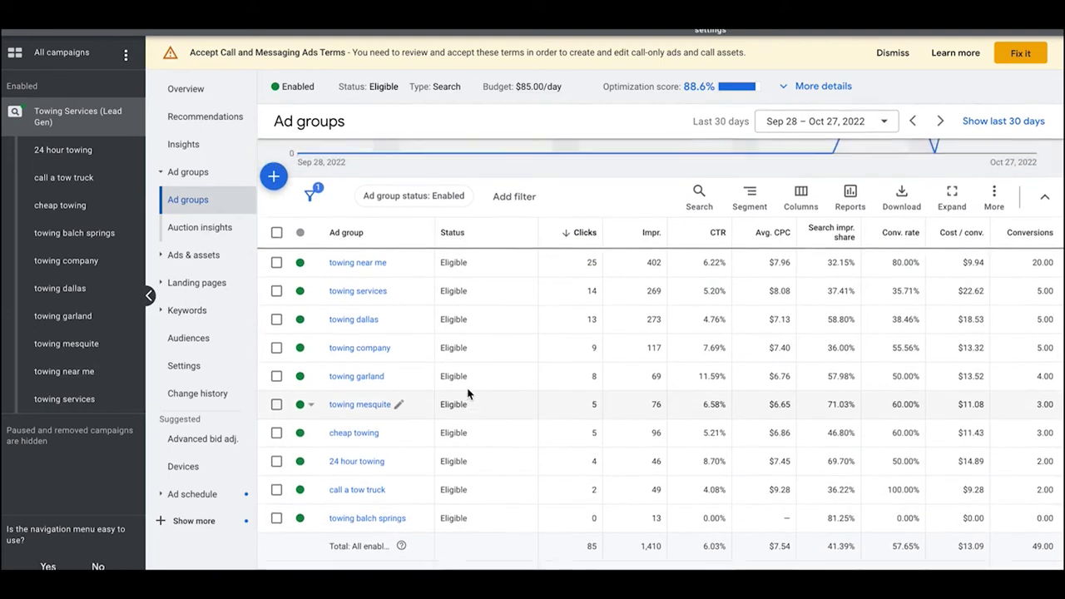